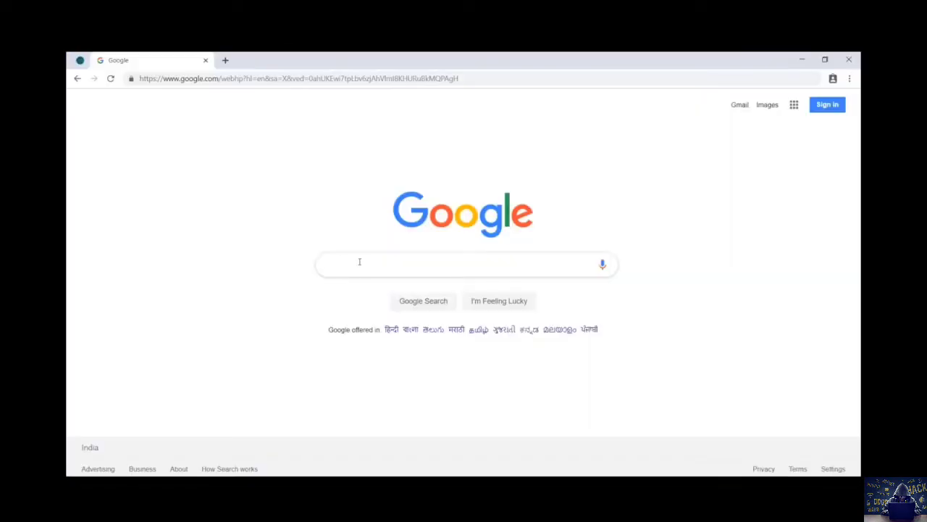
# - Search Google for 'bugcrowd' and open the top result, the official Bugcrowd website
pyautogui.write('bug')
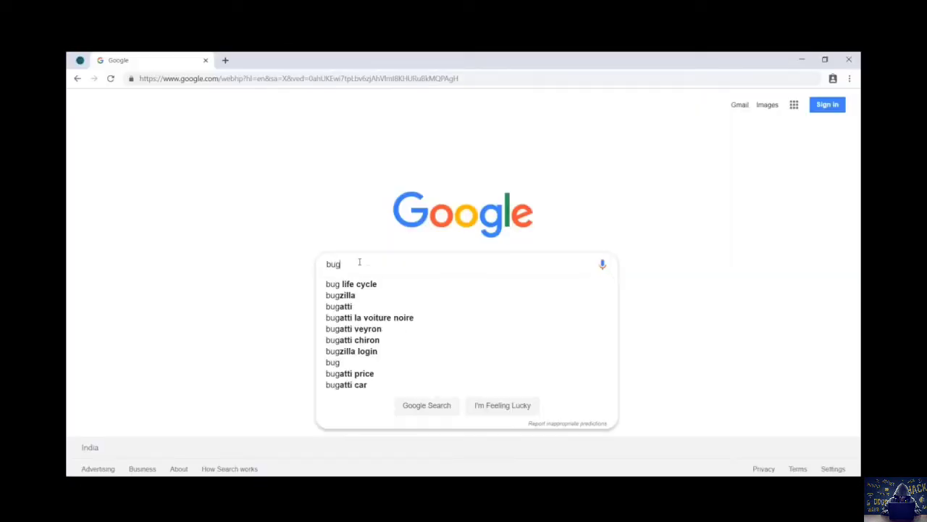
pyautogui.write('crowd')
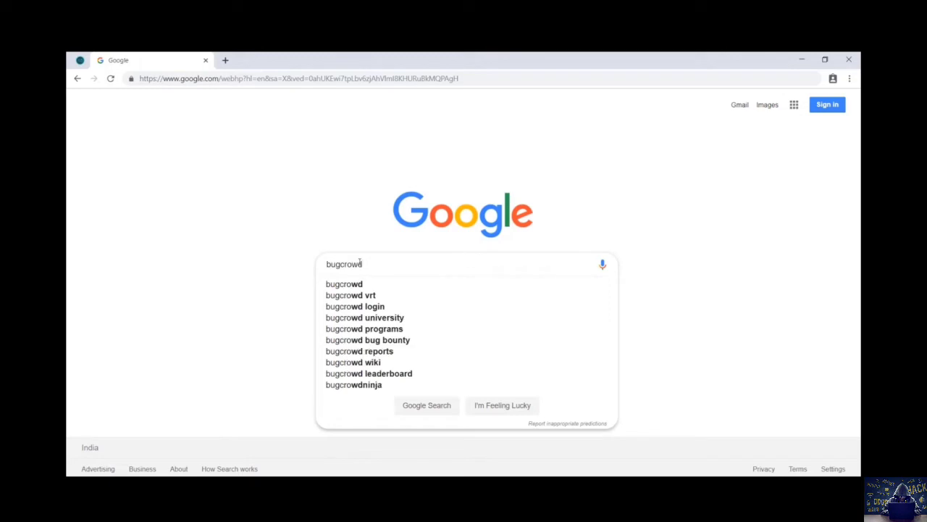
pyautogui.press('Return')
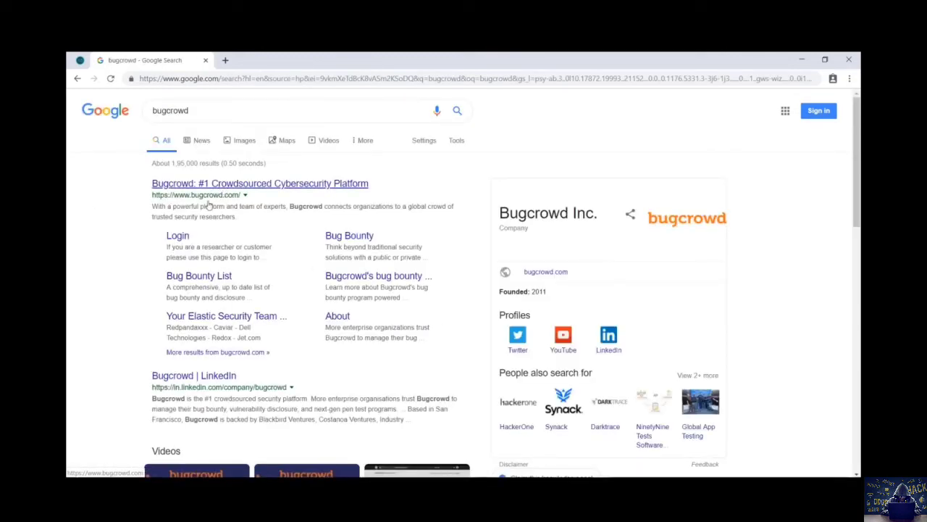
pyautogui.click(240, 186)
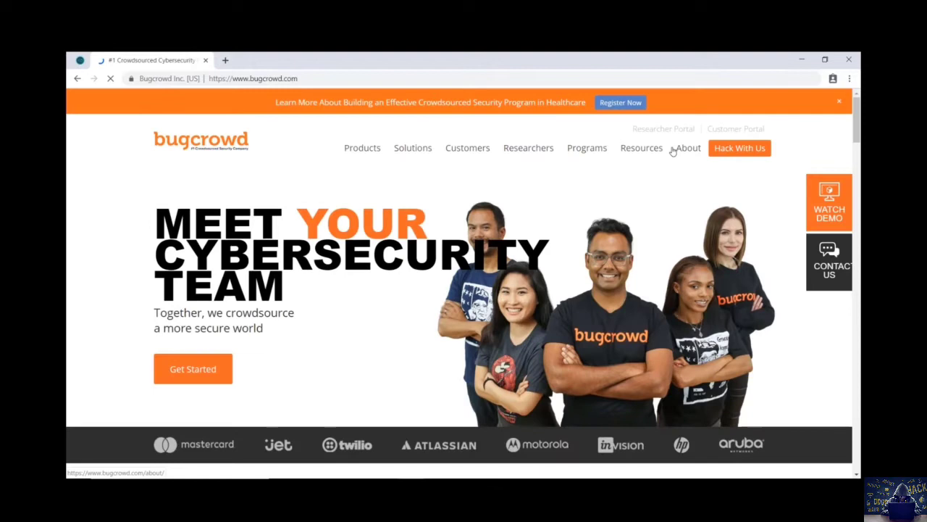
# - Leave the filled researcher sign-up form and move to the empty new browser tab
pyautogui.moveTo(708, 158)
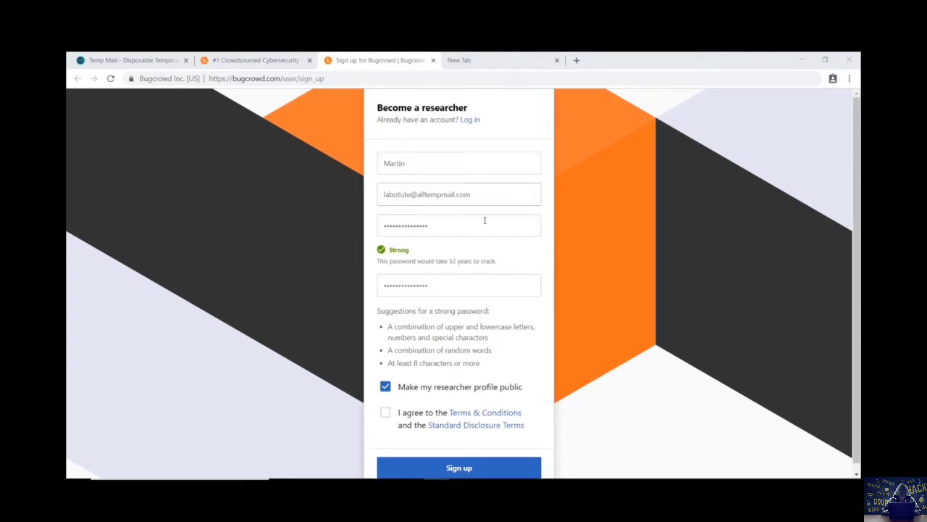
pyautogui.click(488, 64)
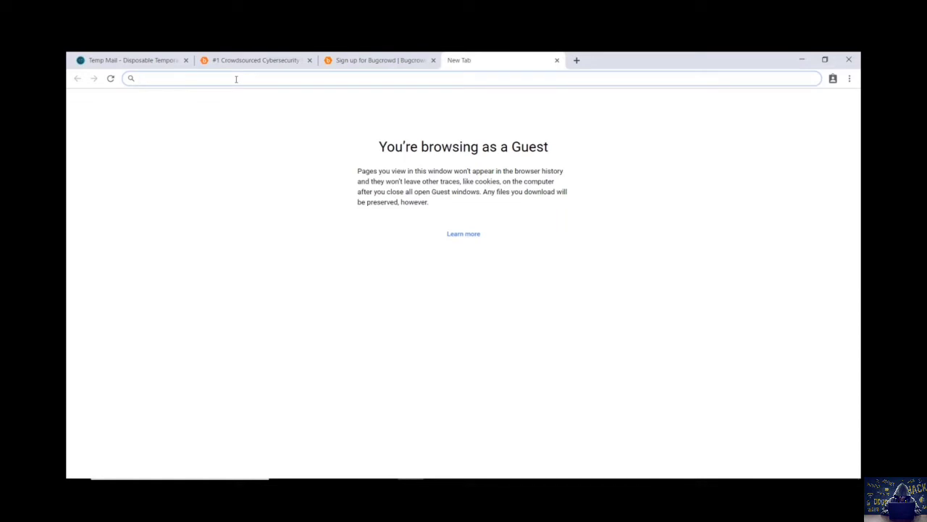
# - Type the chosen account password as visible plain text in the new tab's address bar
pyautogui.click(236, 79)
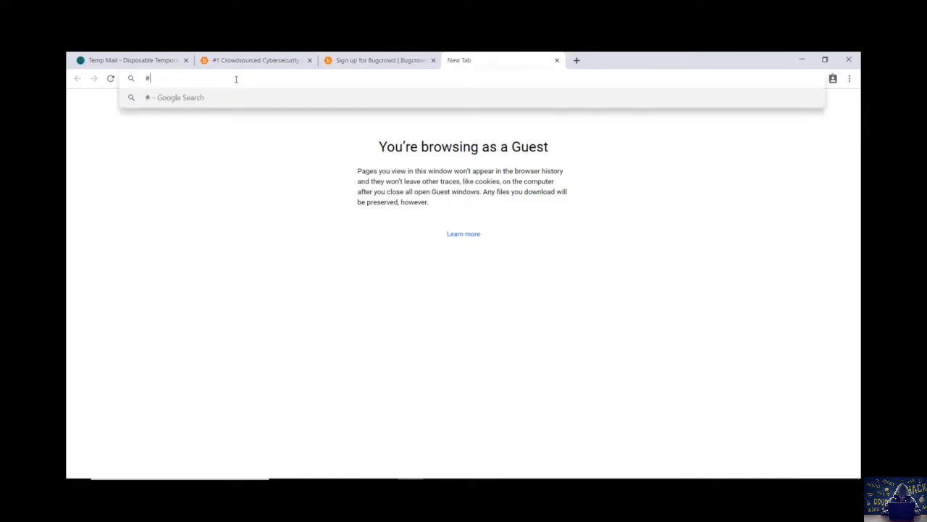
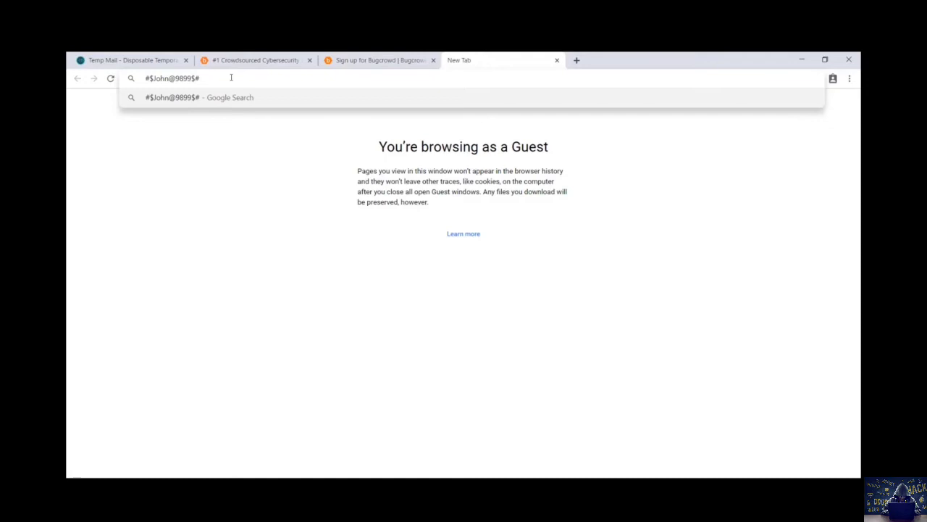
# - Back on the sign-up form, agree to the Terms & Conditions and submit it
pyautogui.click(365, 60)
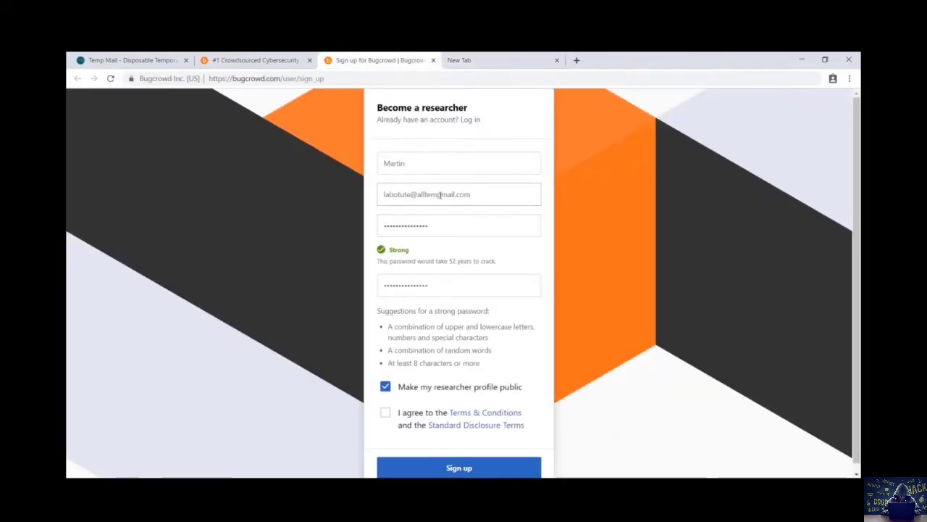
pyautogui.scroll(-1, 412, 424)
pyautogui.click(386, 405)
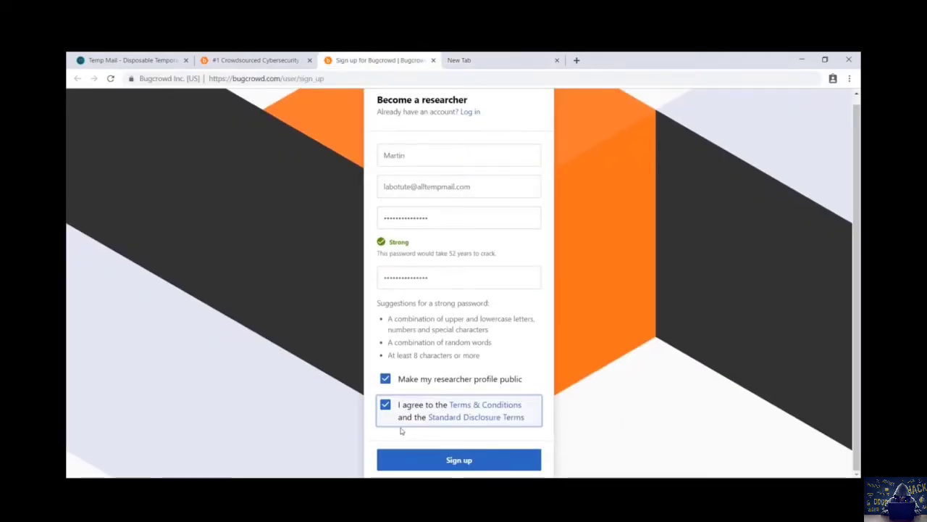
pyautogui.click(459, 461)
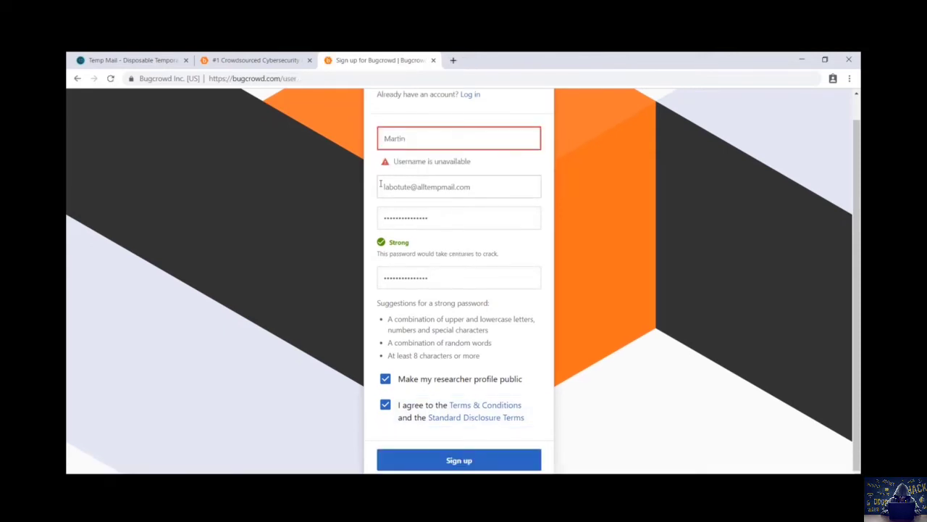
# - Append '09' to the rejected username and resubmit the sign-up
pyautogui.click(427, 138)
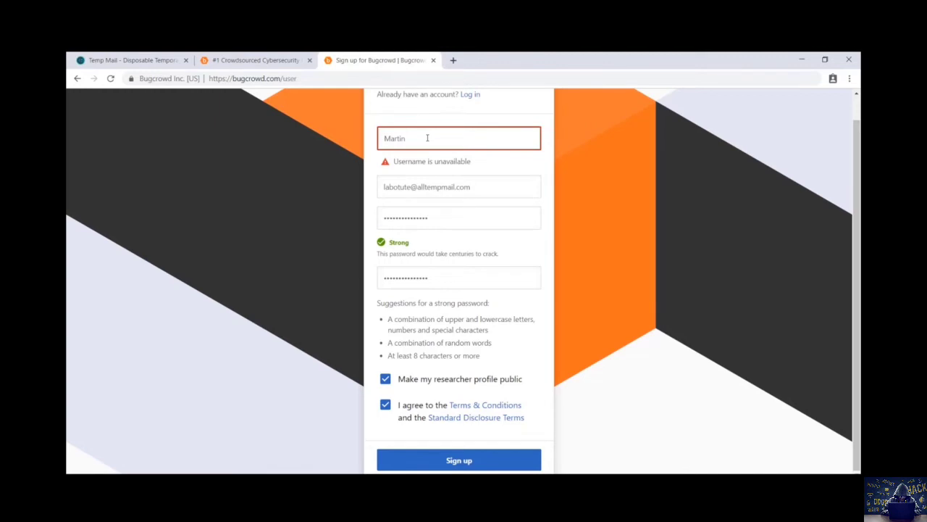
pyautogui.click(427, 137)
pyautogui.write('09')
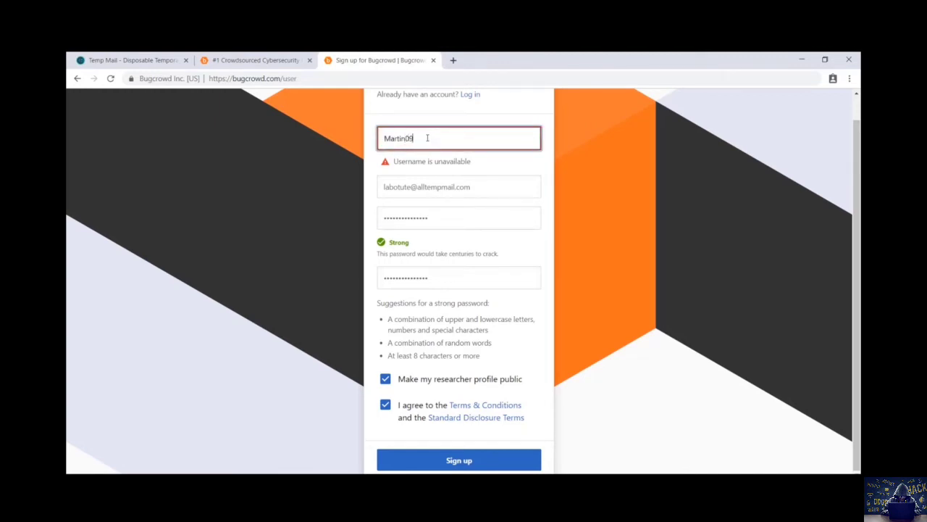
pyautogui.click(443, 463)
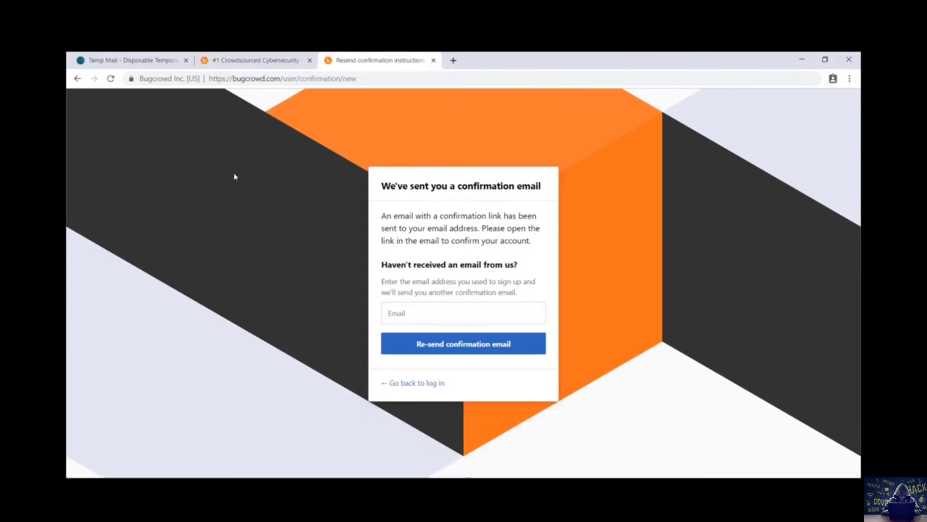
# - Copy the temporary email address from the Temp Mail tab
pyautogui.click(130, 60)
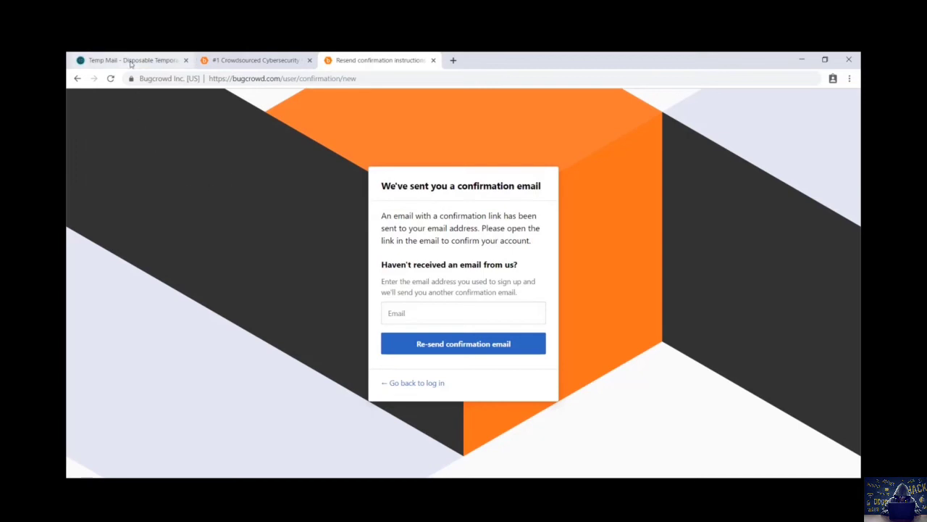
pyautogui.click(565, 215)
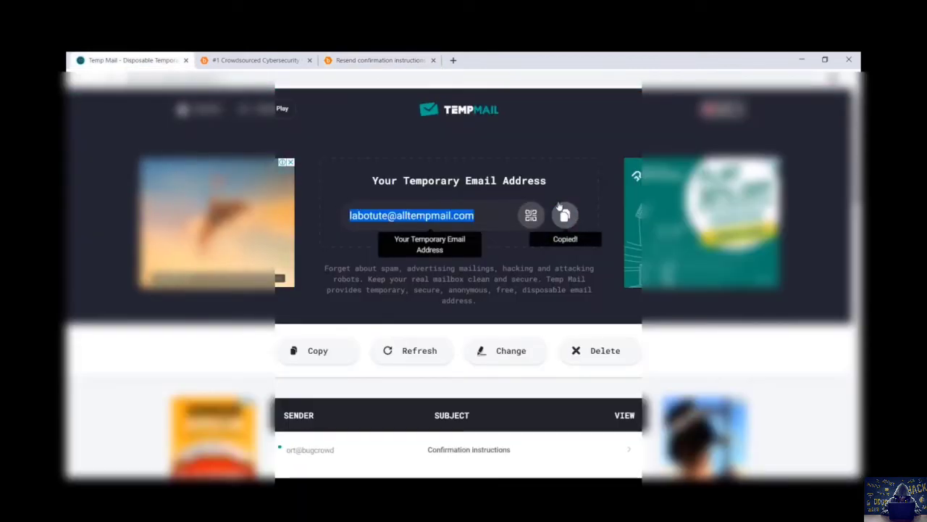
pyautogui.click(354, 60)
# - Open the 'Confirmation instructions' email in the Temp Mail inbox and scroll to its confirm link
pyautogui.click(145, 56)
pyautogui.scroll(-3, 434, 347)
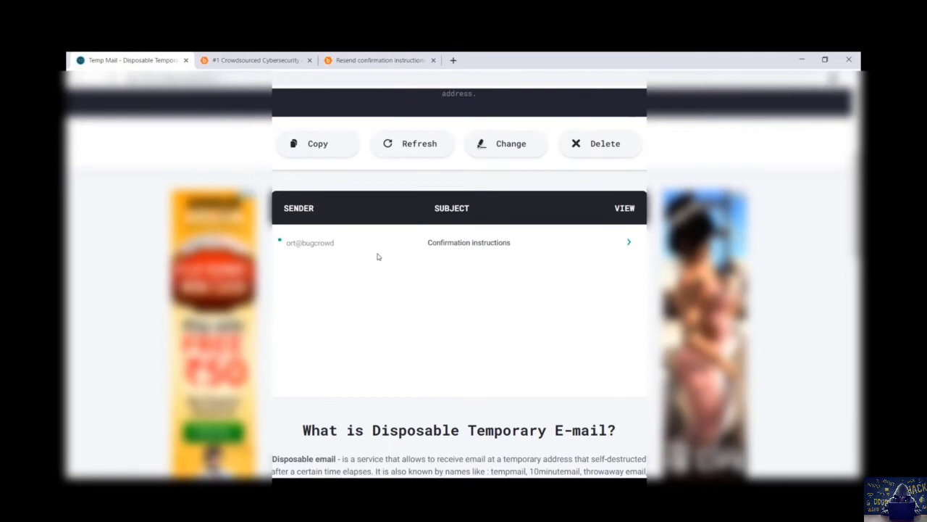
pyautogui.click(466, 249)
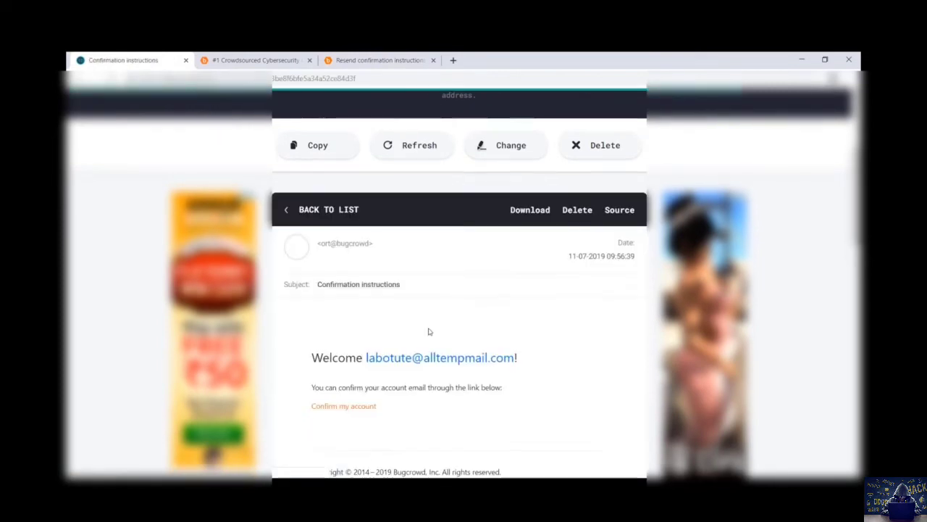
pyautogui.scroll(-3, 398, 418)
pyautogui.scroll(-1, 394, 415)
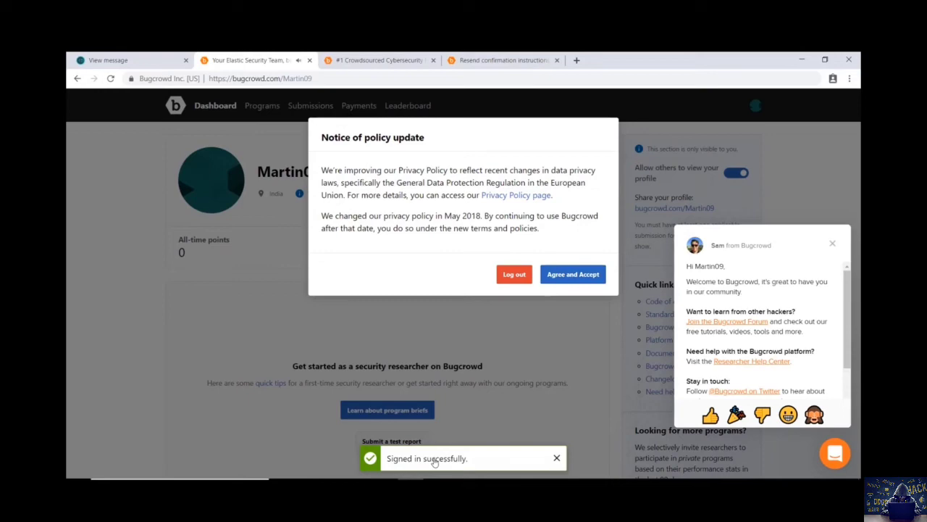
# - Agree to the privacy policy update, then open Programs, listing 104 bounty programs
pyautogui.click(573, 279)
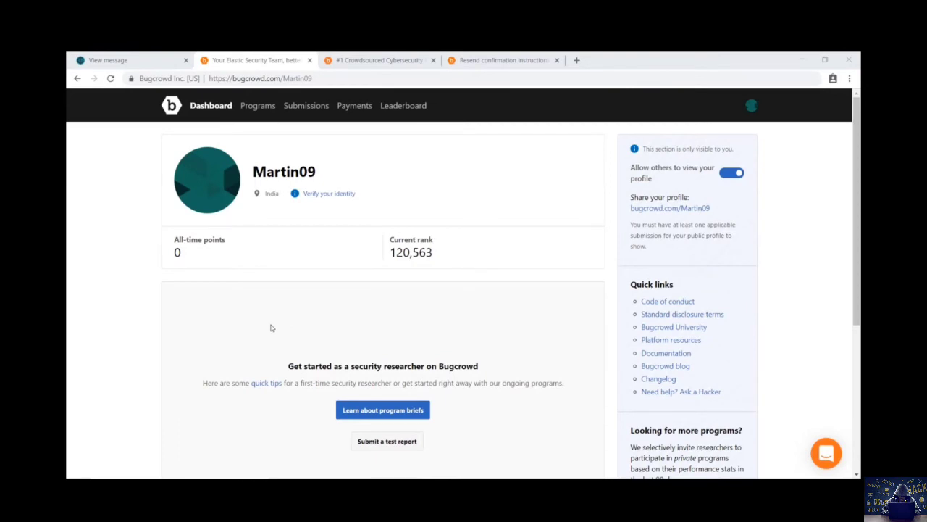
pyautogui.click(244, 109)
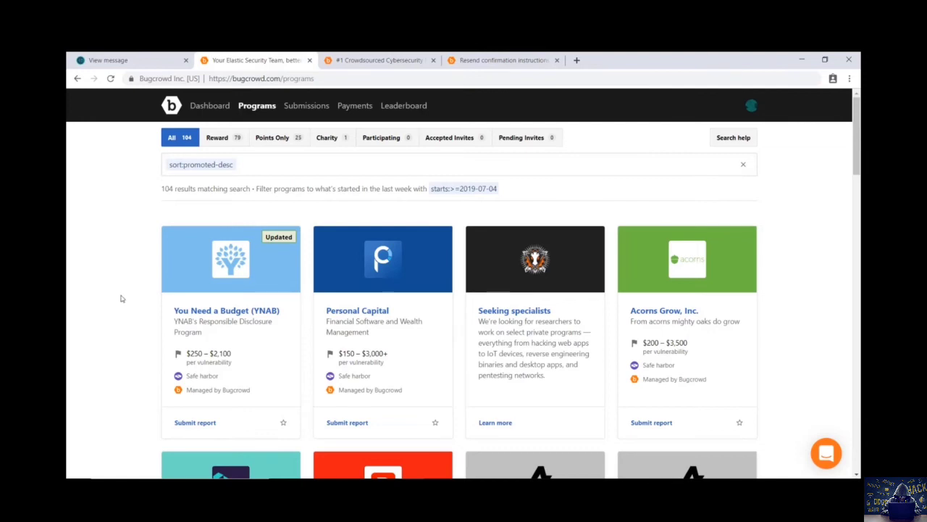
# - Filter the programs list to the 79 Reward programs
pyautogui.scroll(-1, 123, 298)
pyautogui.scroll(1, 120, 296)
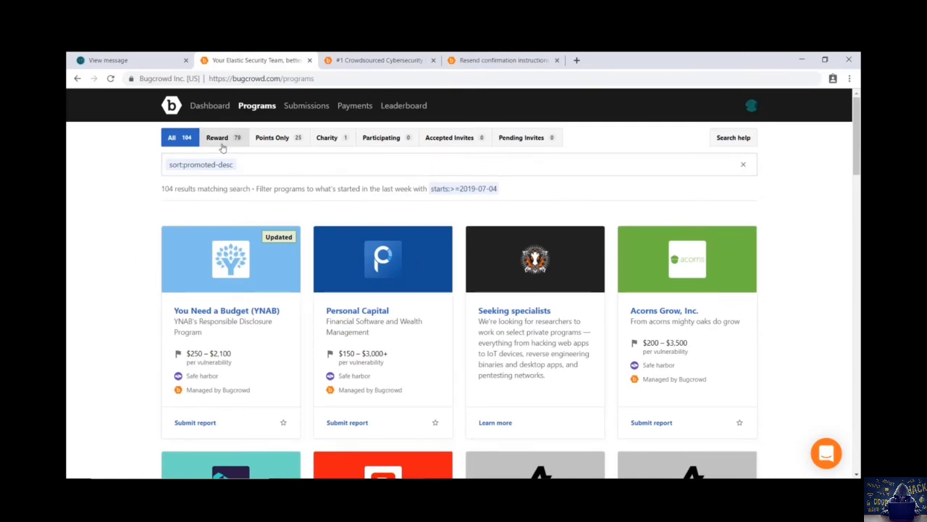
pyautogui.click(218, 139)
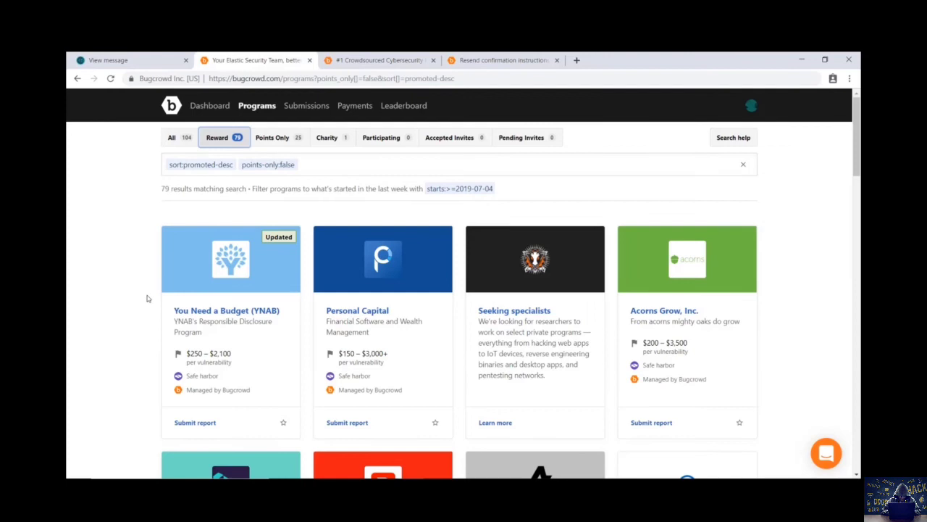
pyautogui.scroll(-1, 147, 298)
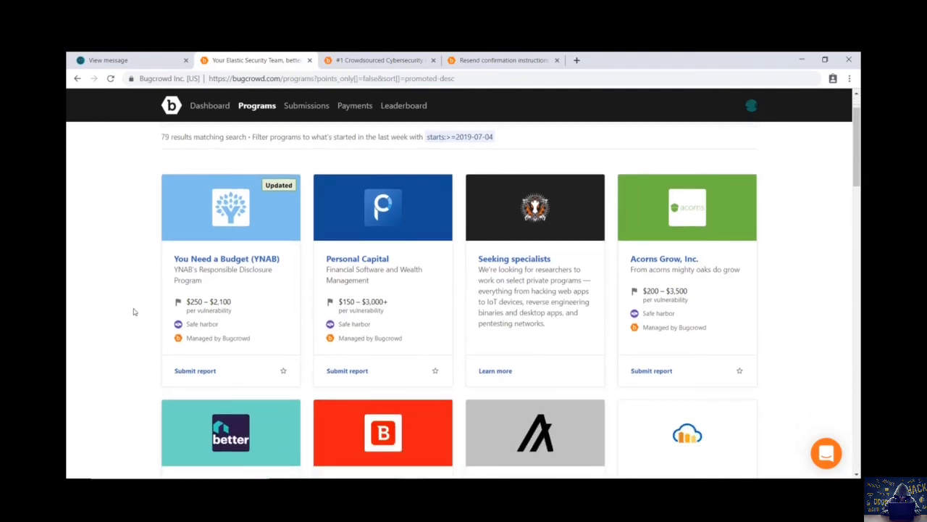
pyautogui.scroll(-2, 134, 312)
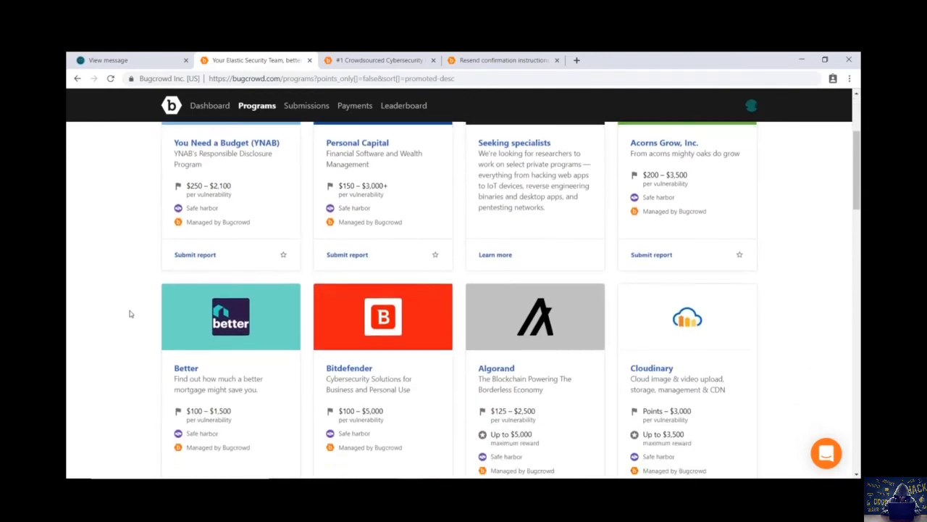
pyautogui.scroll(2, 138, 308)
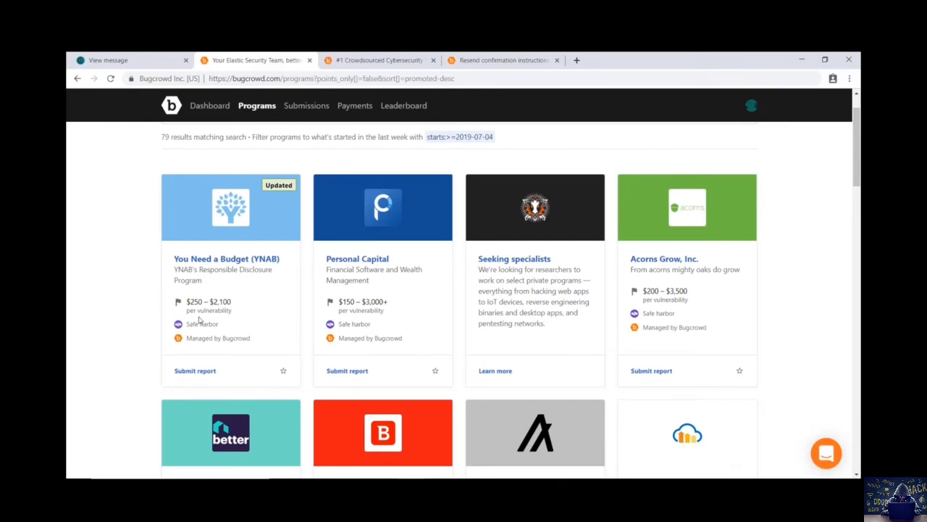
# - Browse the reward programs' bounty ranges, highlighting Jet.com's $15,000 top bounty
pyautogui.scroll(-1, 200, 319)
pyautogui.moveTo(338, 250); pyautogui.dragTo(411, 255)
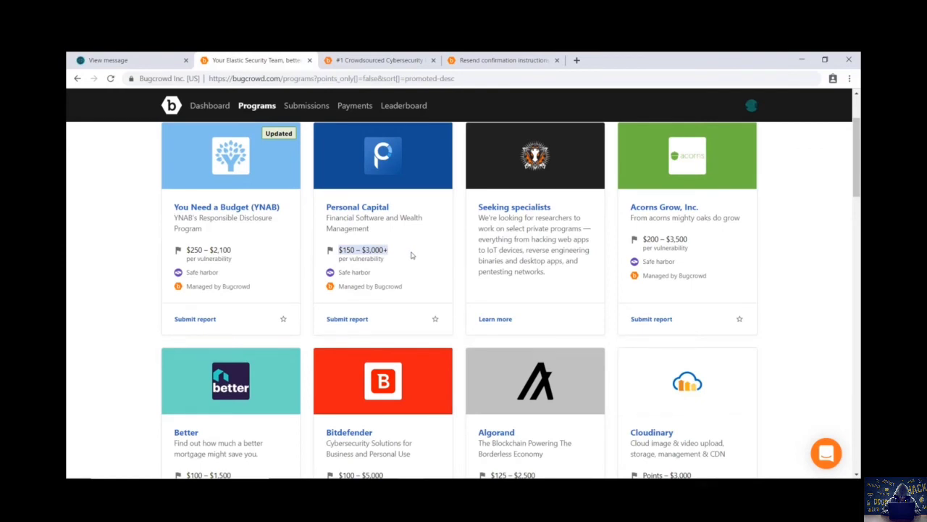
pyautogui.scroll(-6, 417, 303)
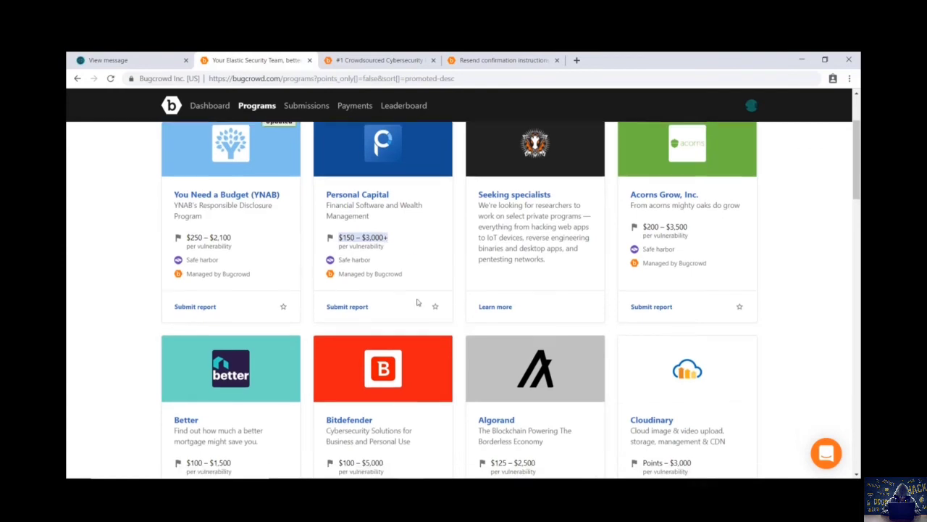
pyautogui.scroll(-6, 417, 303)
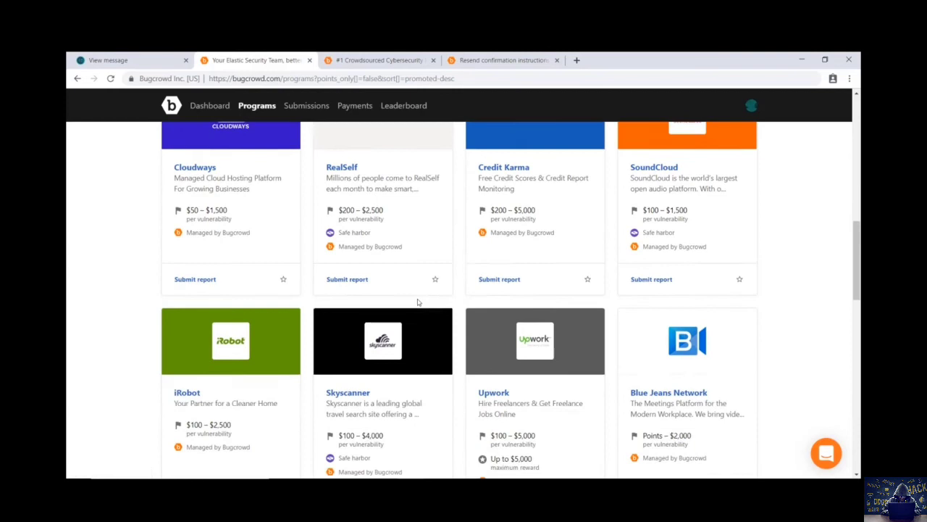
pyautogui.scroll(-1, 418, 303)
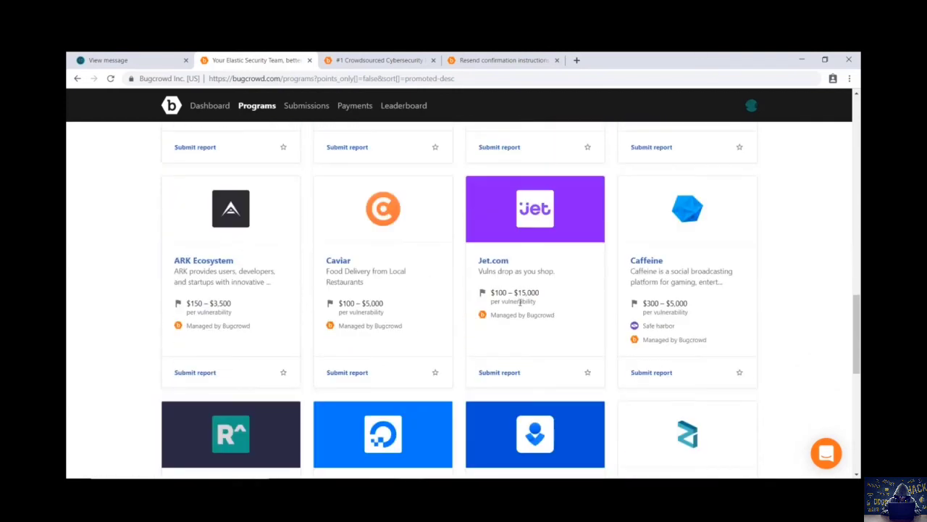
pyautogui.moveTo(514, 292); pyautogui.dragTo(541, 297)
pyautogui.scroll(7, 340, 283)
pyautogui.scroll(8, 340, 286)
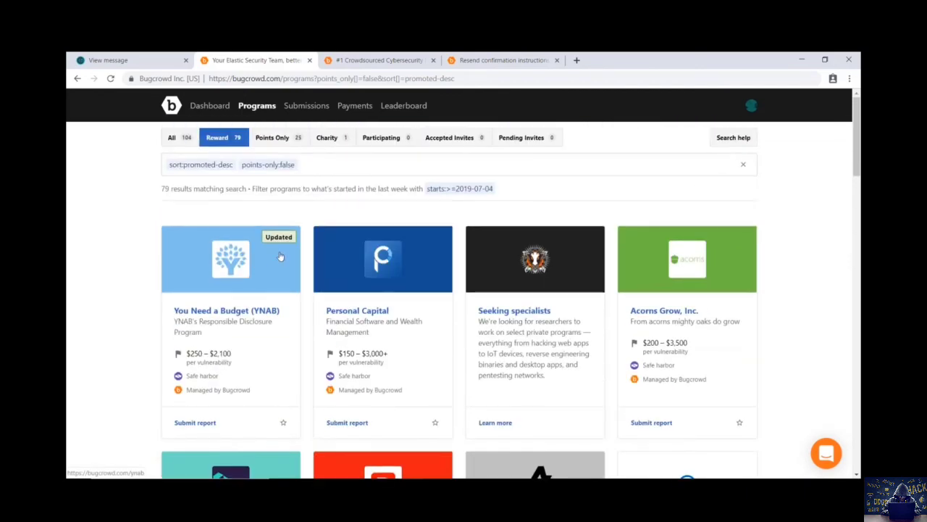
pyautogui.scroll(-3, 132, 296)
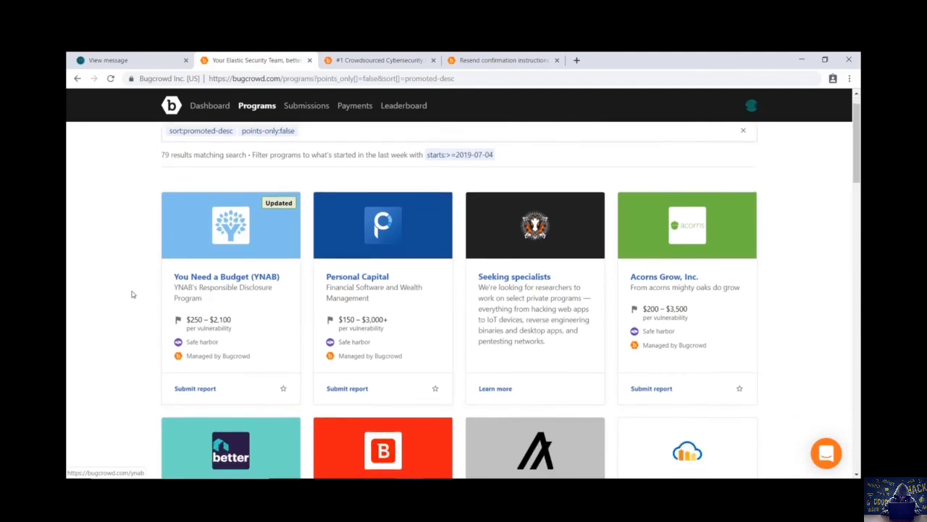
pyautogui.scroll(-5, 133, 297)
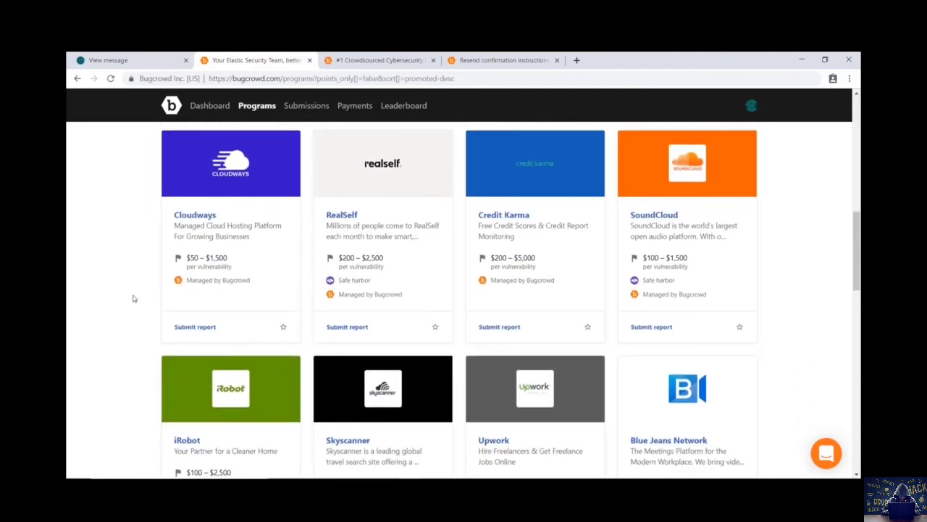
pyautogui.scroll(8, 133, 298)
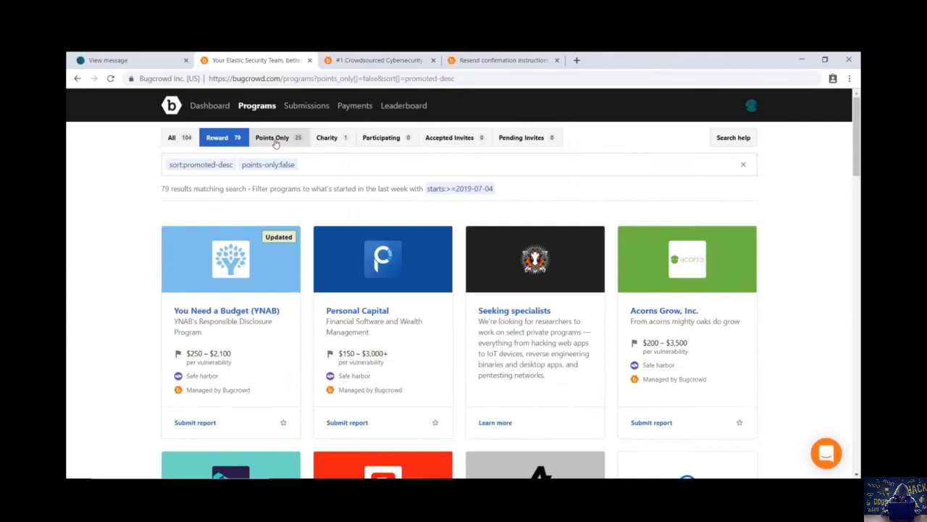
# - Filter to the 25 Points Only programs, such as Algorand and WP Engine, and browse them
pyautogui.click(275, 141)
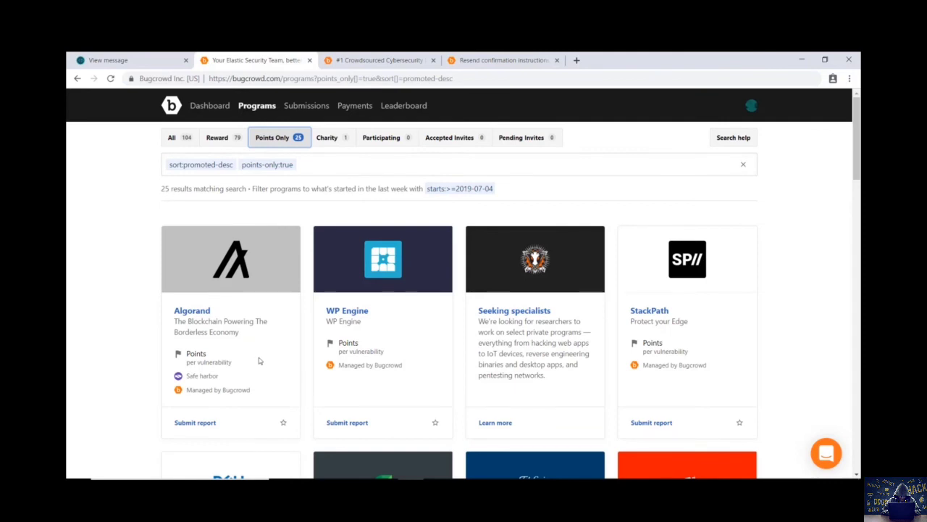
pyautogui.scroll(-4, 244, 354)
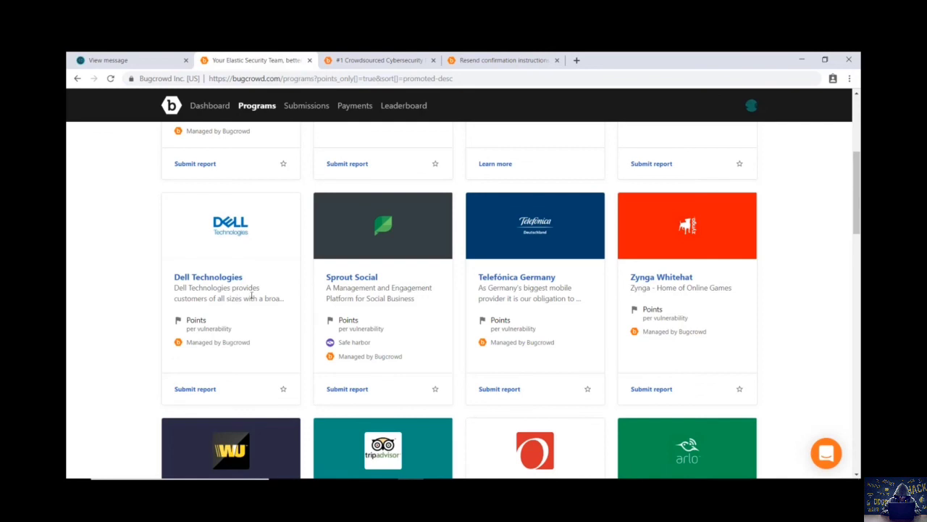
pyautogui.scroll(4, 251, 297)
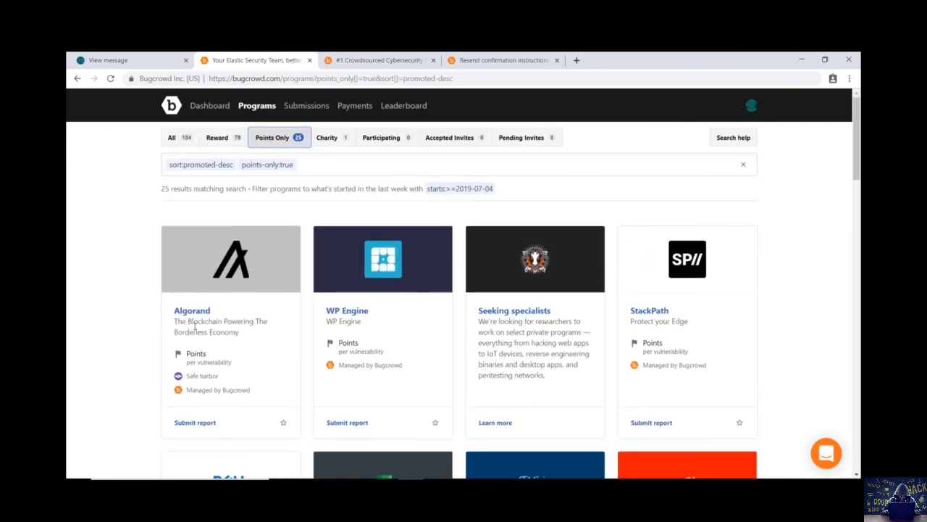
pyautogui.scroll(-3, 195, 326)
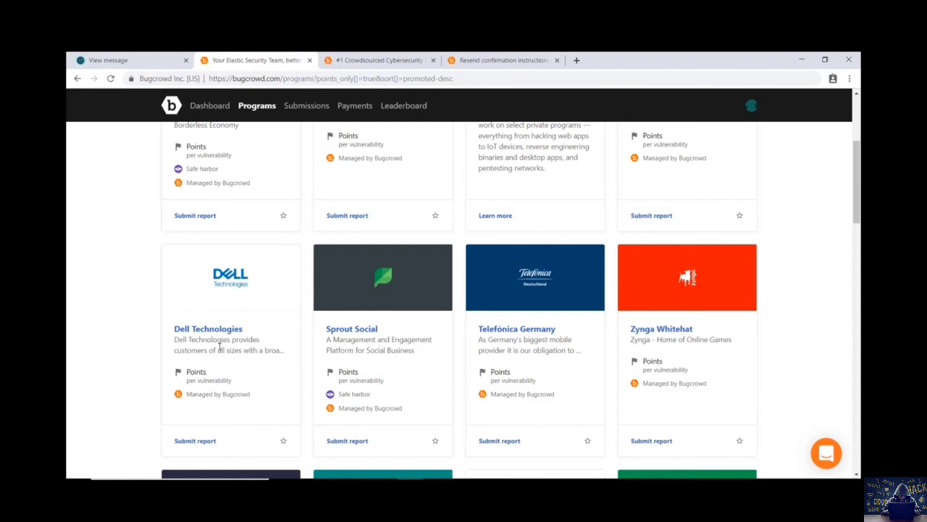
pyautogui.scroll(3, 219, 346)
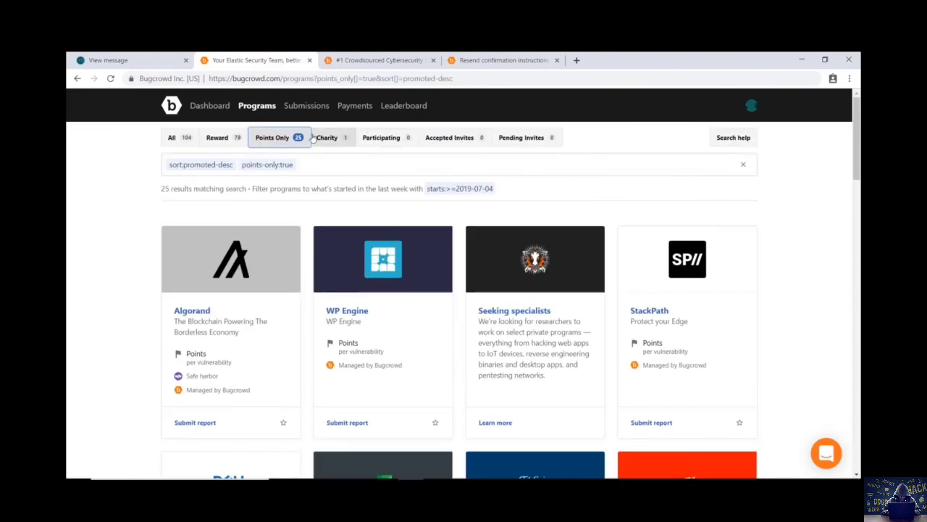